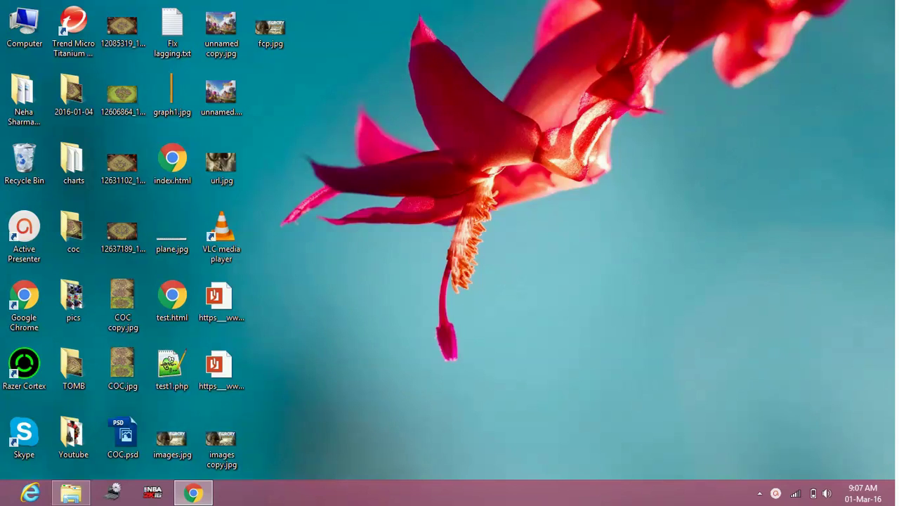
left_click(194, 492)
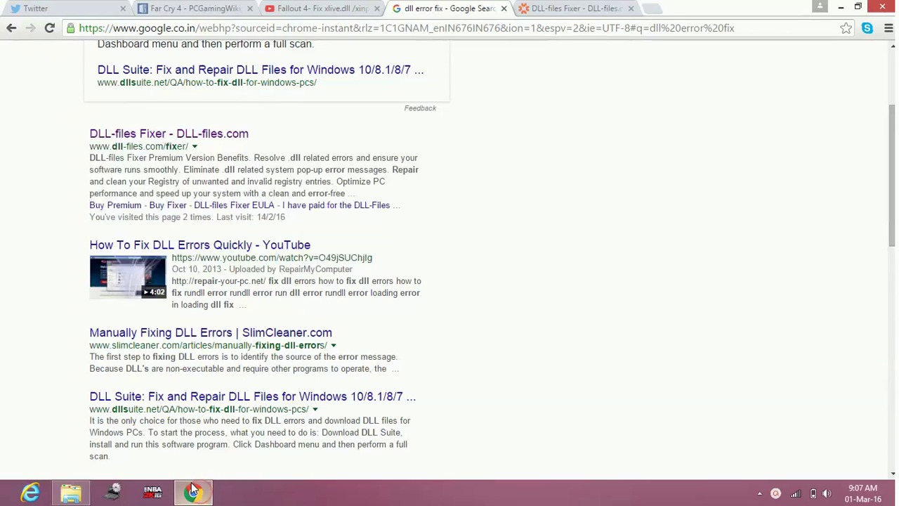
scroll(312, 190, "up", 3)
left_click(178, 62)
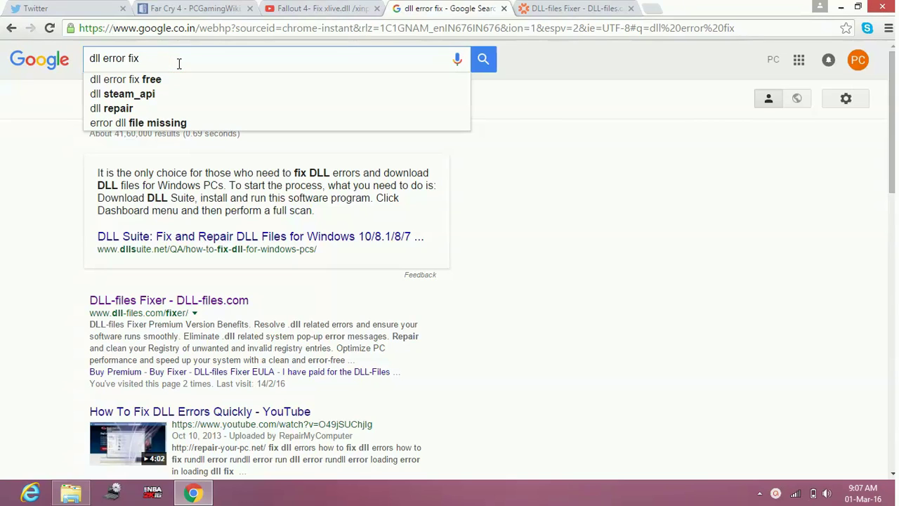
left_click(10, 230)
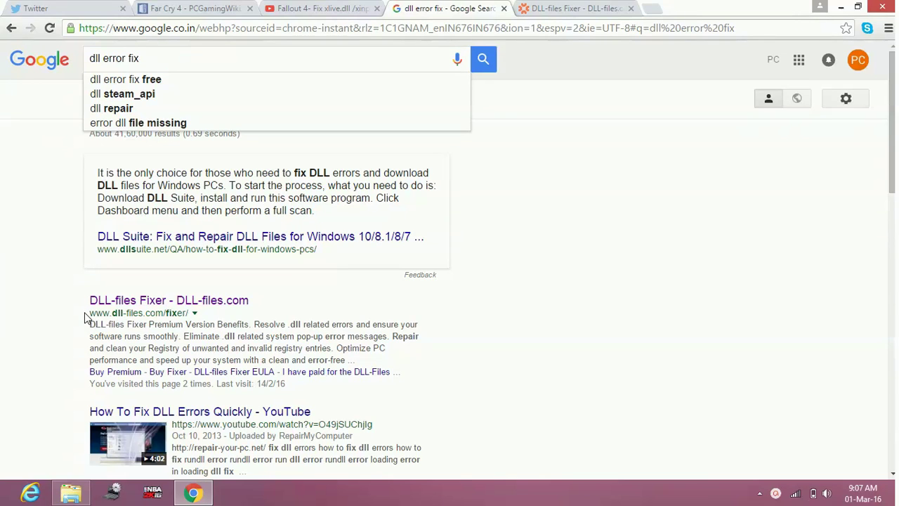
left_click_drag(87, 317, 201, 314)
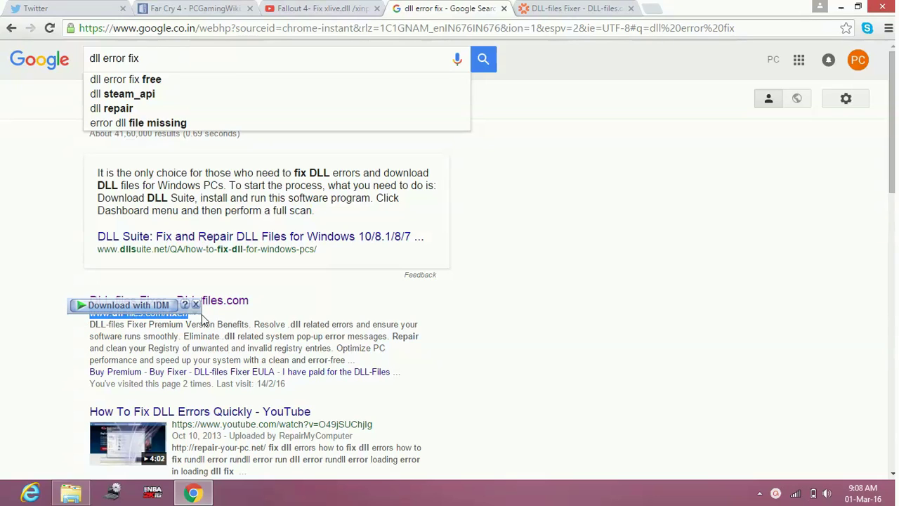
left_click(31, 325)
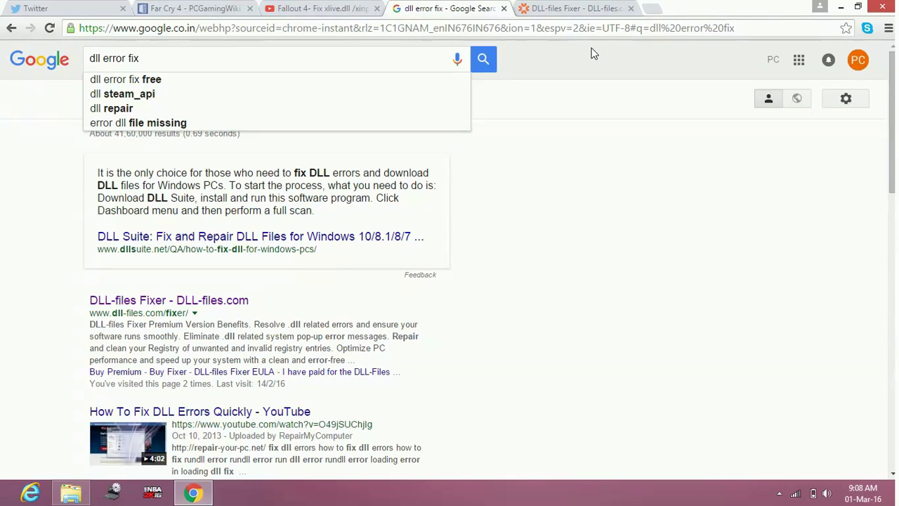
- Review the DLL-files Fixer page, comparing the free Trial with Premium from RS 999
left_click(592, 8)
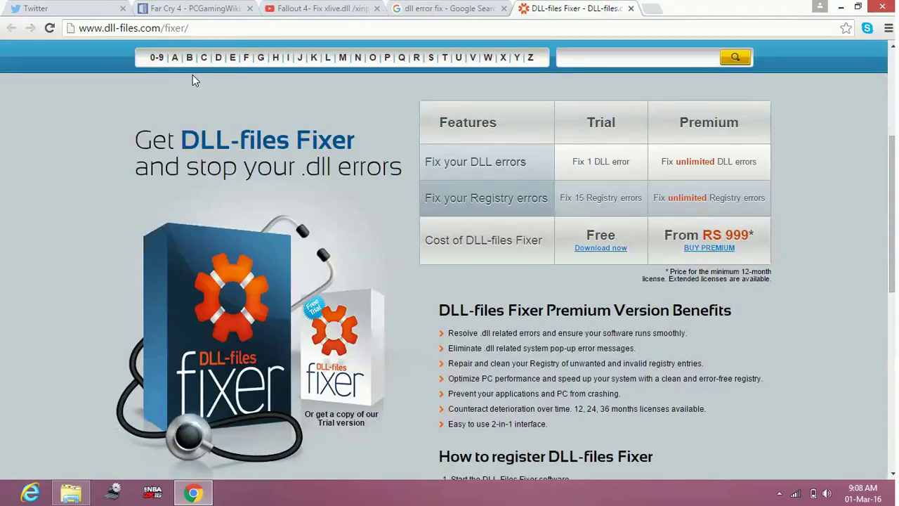
scroll(176, 138, "down", 3)
scroll(176, 138, "up", 6)
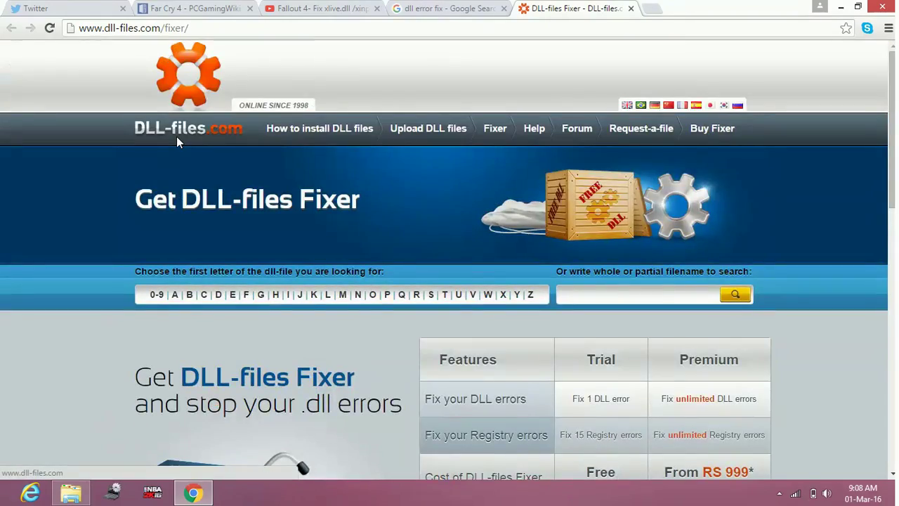
scroll(176, 138, "down", 6)
scroll(177, 141, "down", 4)
scroll(177, 141, "up", 5)
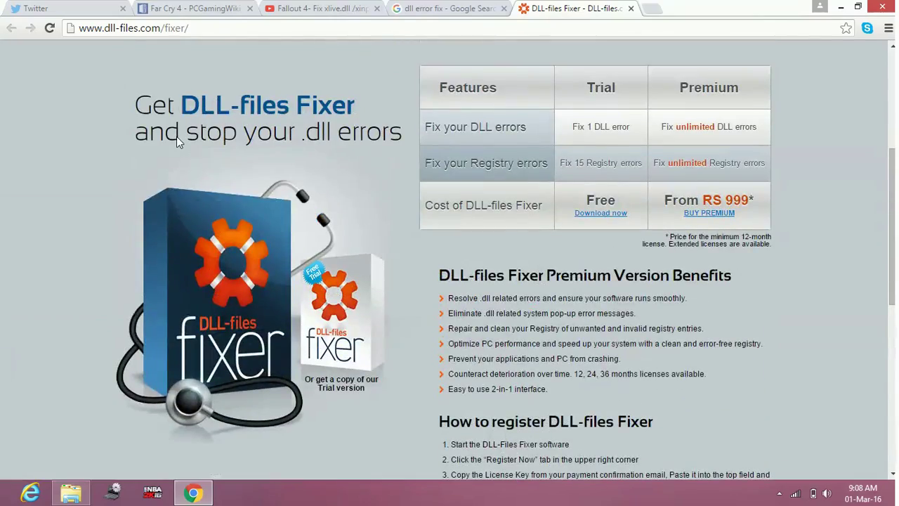
scroll(176, 138, "up", 4)
scroll(177, 138, "down", 2)
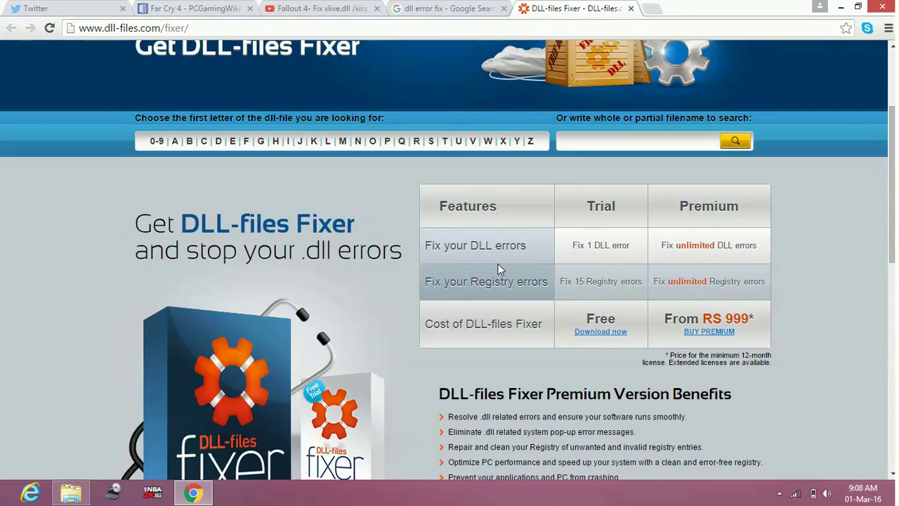
- Search for xinput1_1.dll and list its zip download versions (32bit 9.12.589.0, English)
left_click(703, 144)
type("xinputau")
key("Down")
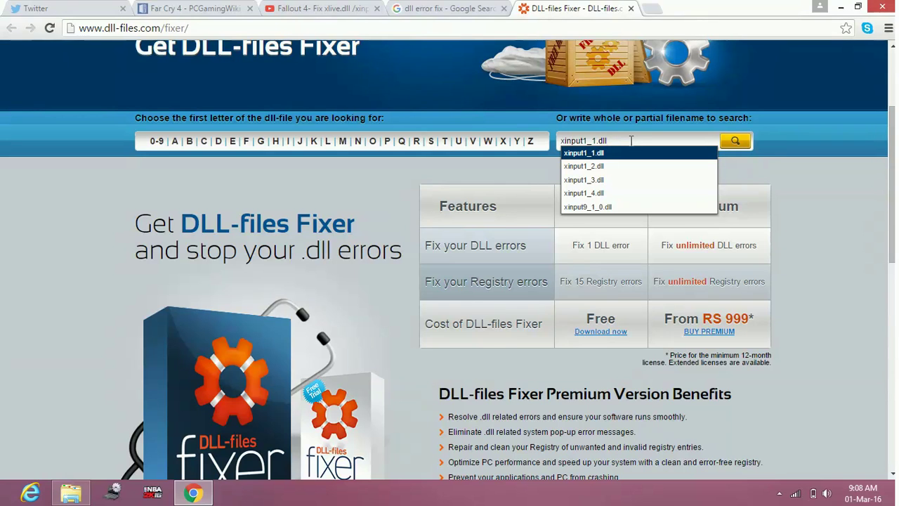
key("Return")
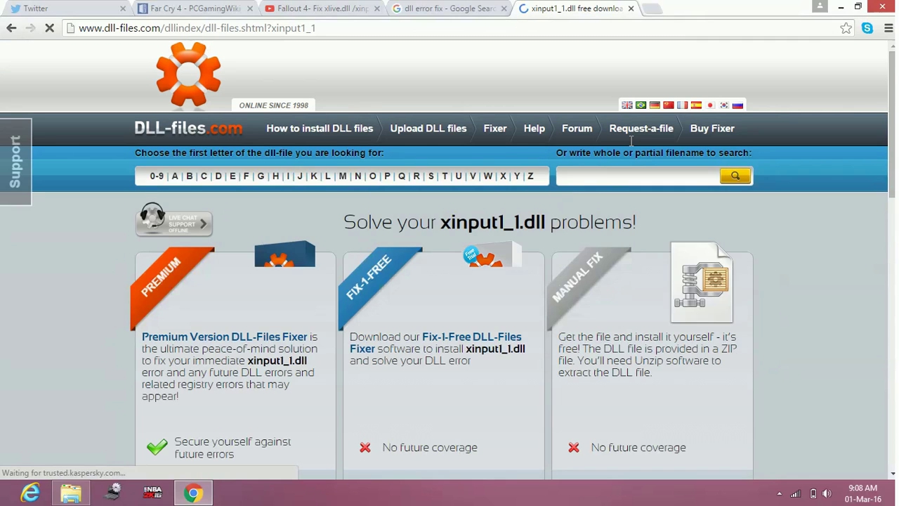
scroll(512, 309, "down", 3)
scroll(512, 309, "down", 4)
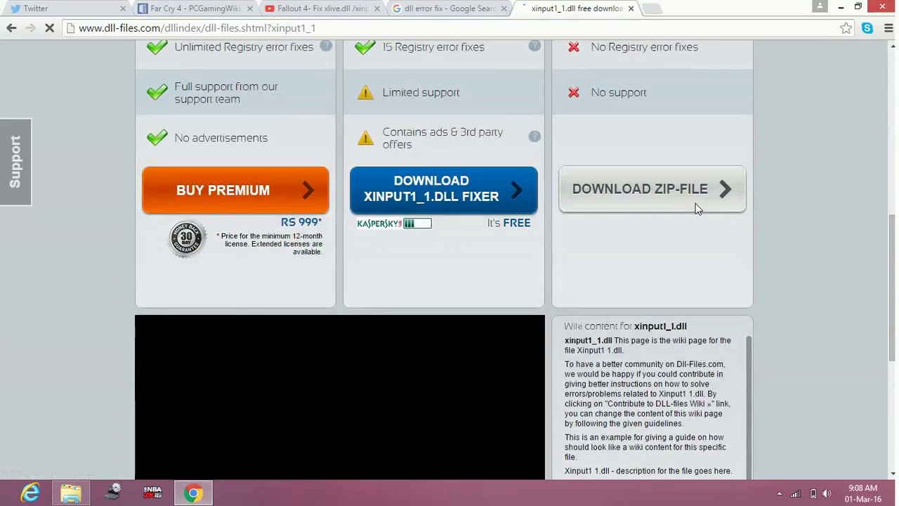
left_click(671, 190)
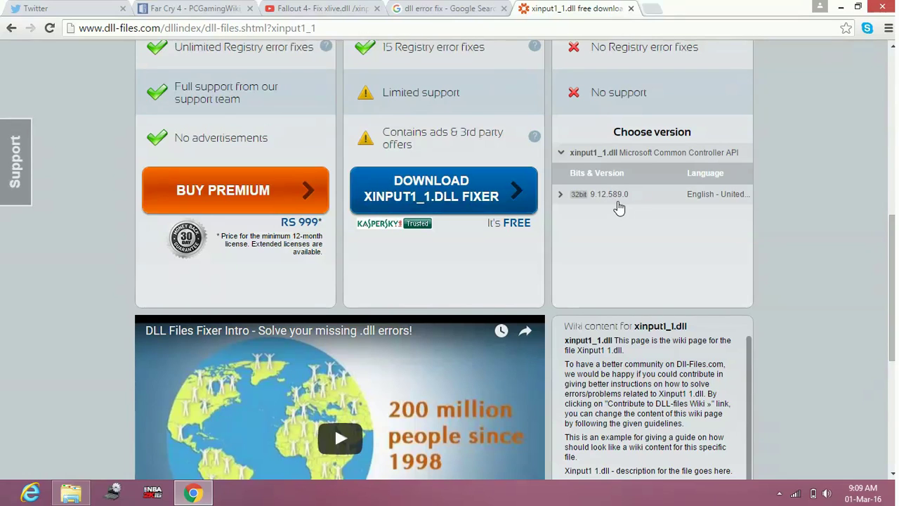
- Choose d3dx9_43.dll from the suggestions and list its 64bit and 32bit 9.29.952.3111 versions
scroll(617, 206, "up", 7)
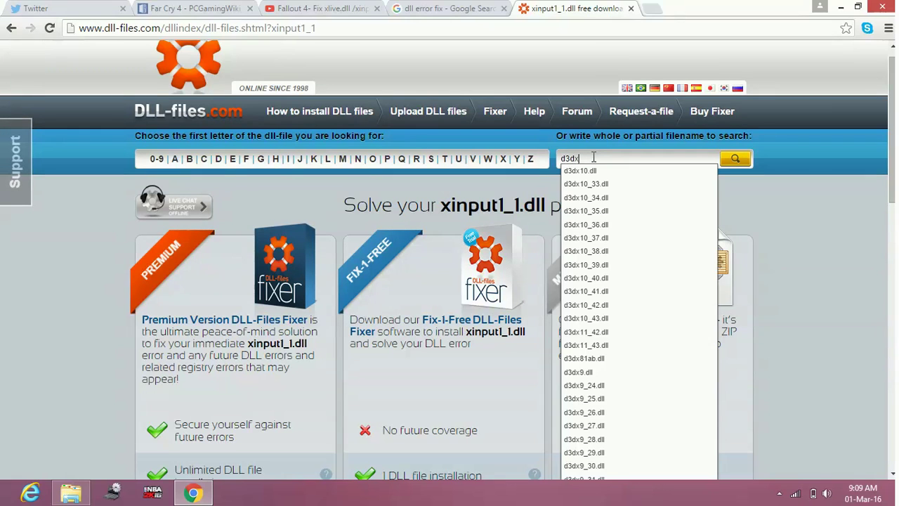
key("Down")
key("Down")
key("Down")
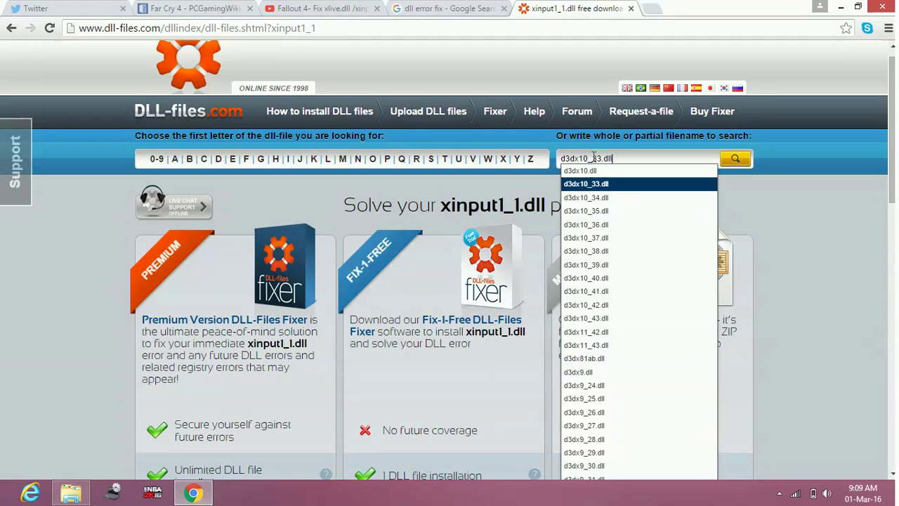
key("Up")
key("Up")
key("Up")
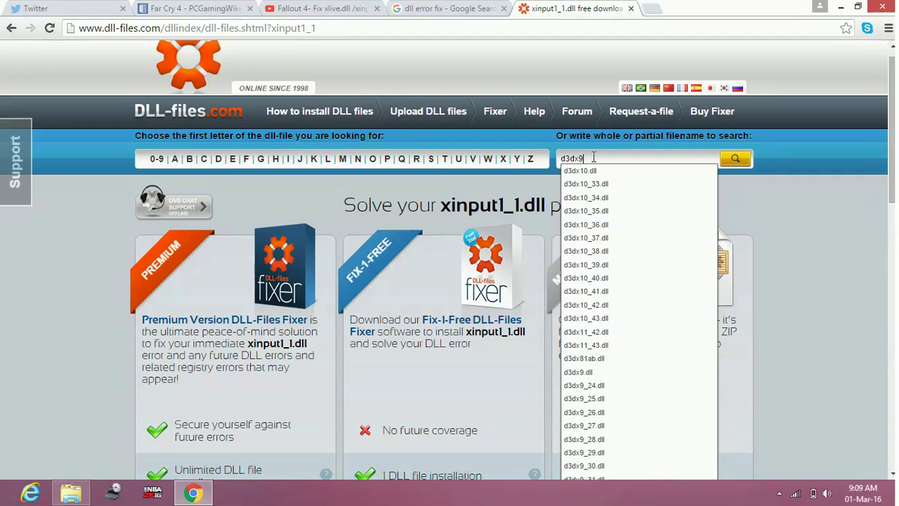
key("Down")
key("Down")
key("Down")
key("Down")
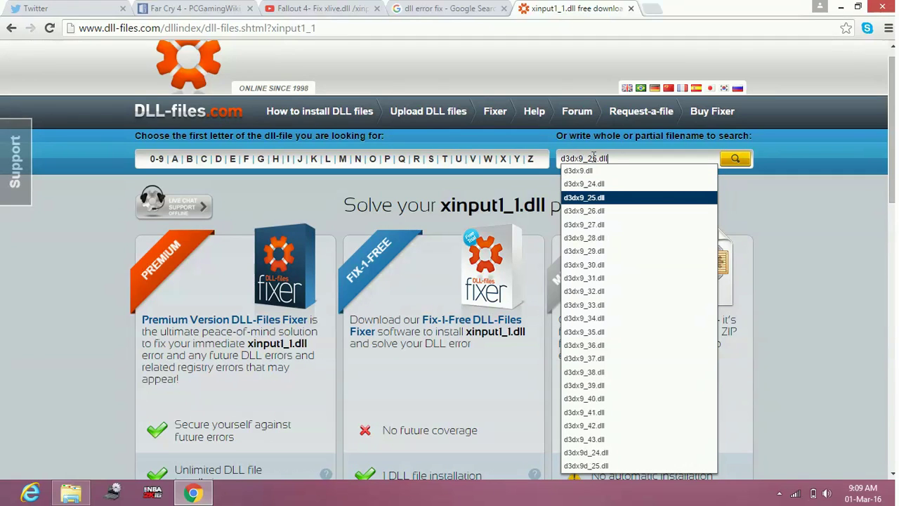
key("Down")
key("Down")
key("Down")
key("Down")
key("Down")
key("Down")
key("Down")
key("Down")
key("Down")
key("Down")
key("Down")
key("Down")
key("Down")
key("Down")
key("Down")
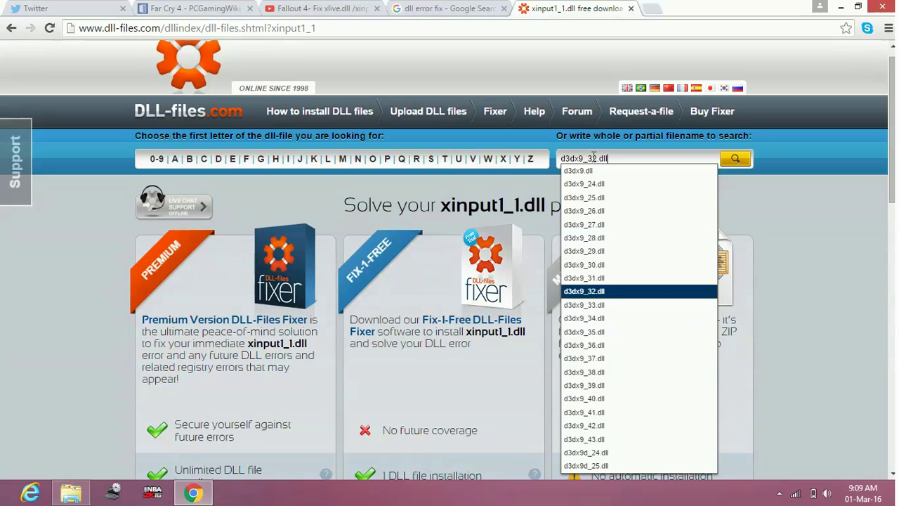
key("Up")
key("Up")
key("Up")
key("Up")
key("Up")
key("Up")
key("Up")
key("Up")
key("Up")
key("Up")
key("Up")
key("Up")
key("Up")
key("Up")
key("Up")
key("Up")
key("Up")
key("Up")
key("Up")
key("Up")
key("Up")
key("Up")
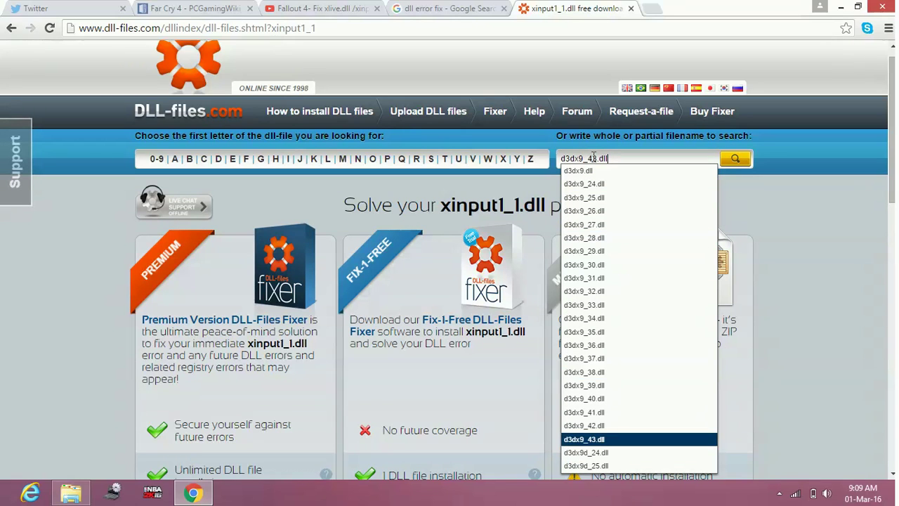
key("Return")
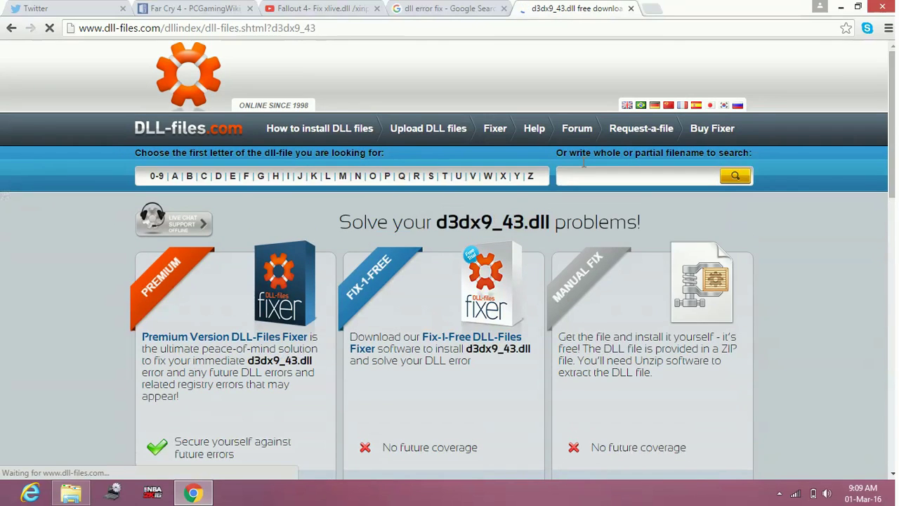
scroll(586, 179, "down", 6)
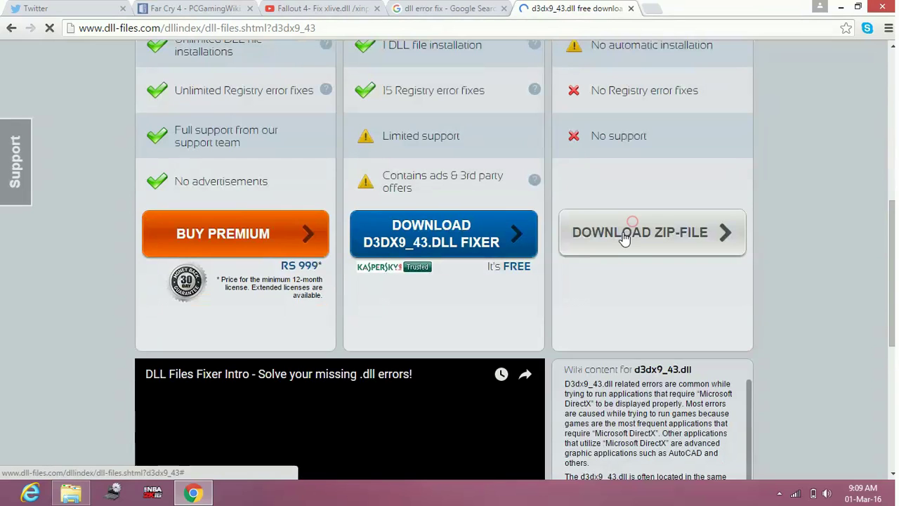
left_click(632, 232)
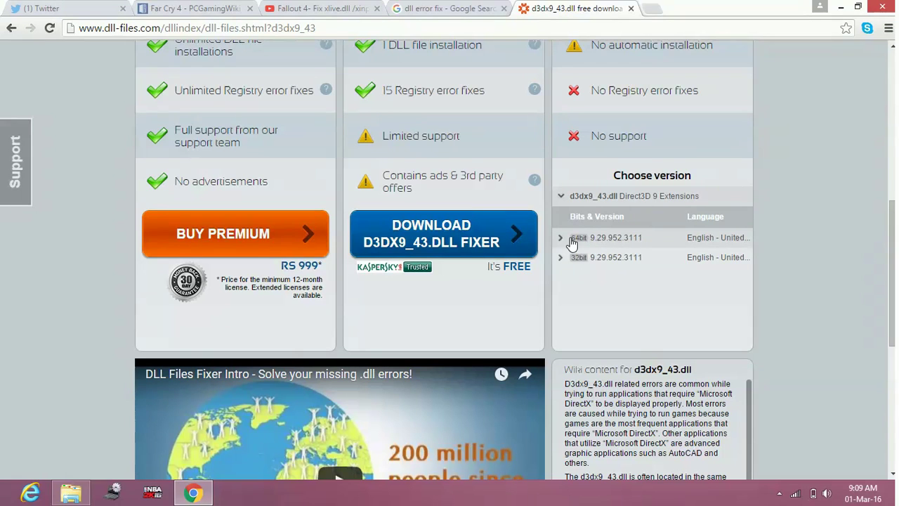
- Download the 64bit d3dx9_43.zip (1.00 MB) with IDM into Downloads\Compressed
left_click(599, 243)
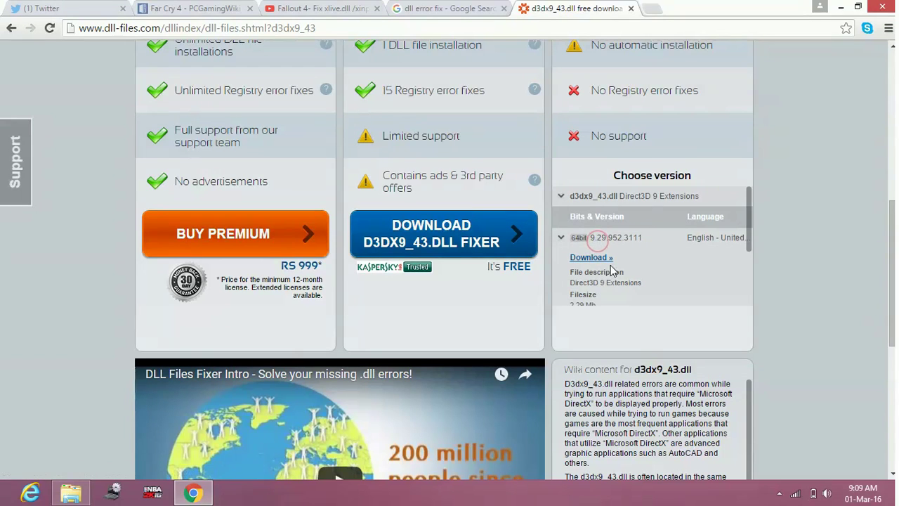
left_click(597, 259)
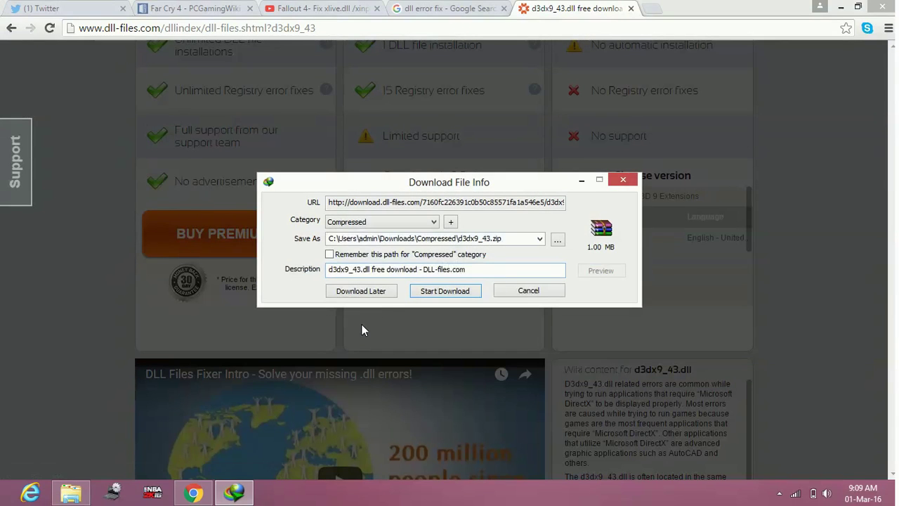
left_click(423, 294)
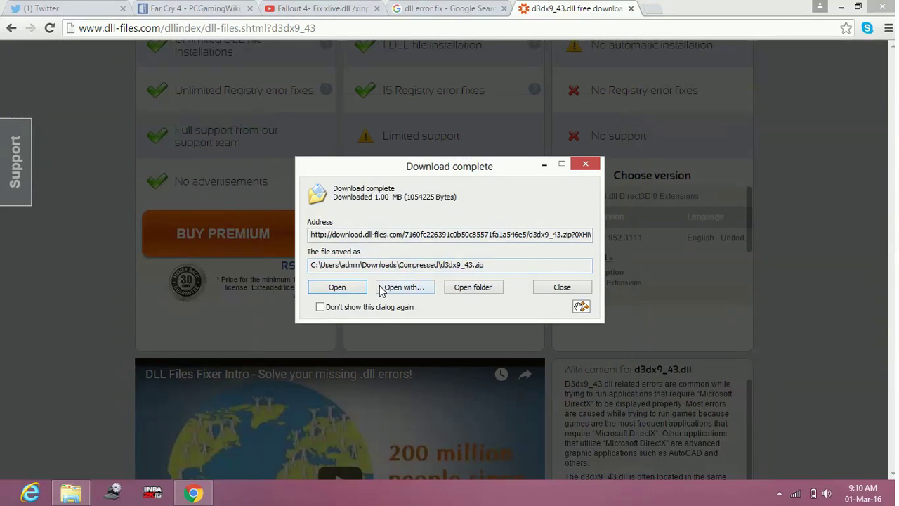
- Extract D3DX9_43.dll and README.txt from d3dx9_43.zip in WinRAR, then close WinRAR
left_click(337, 285)
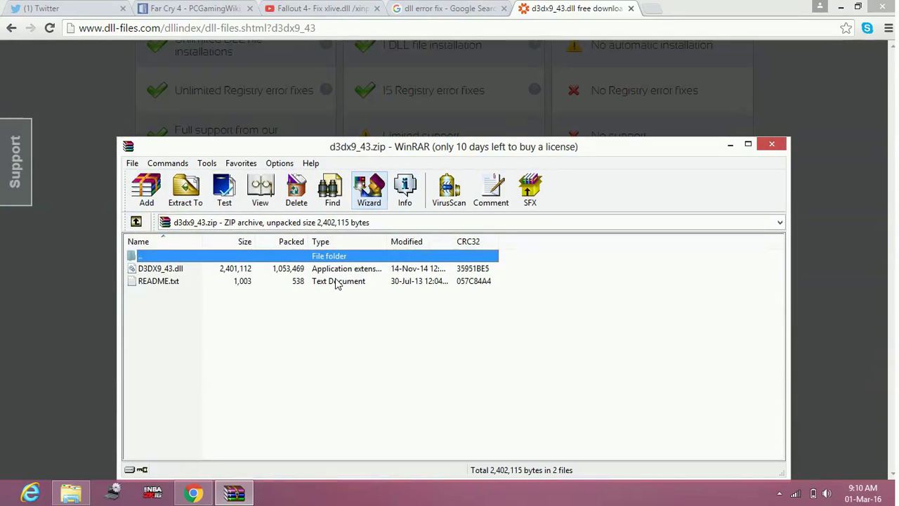
left_click_drag(247, 339, 205, 262)
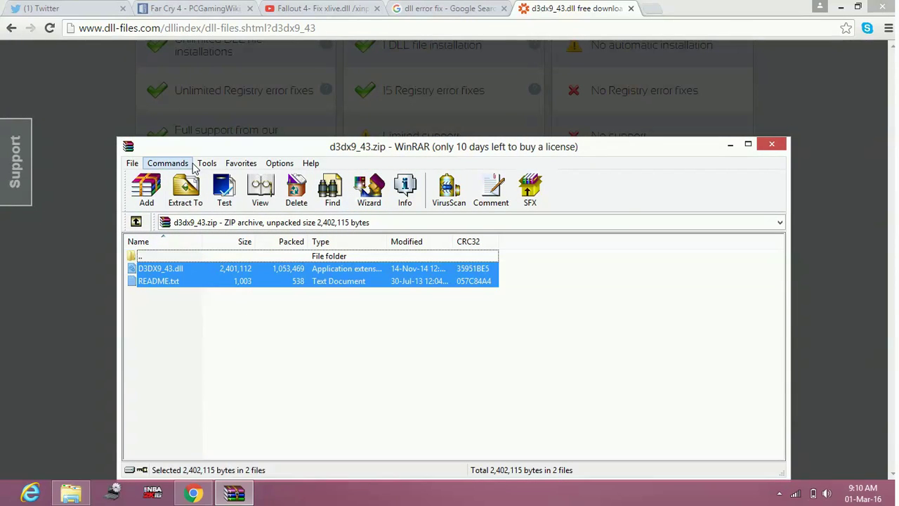
left_click(184, 194)
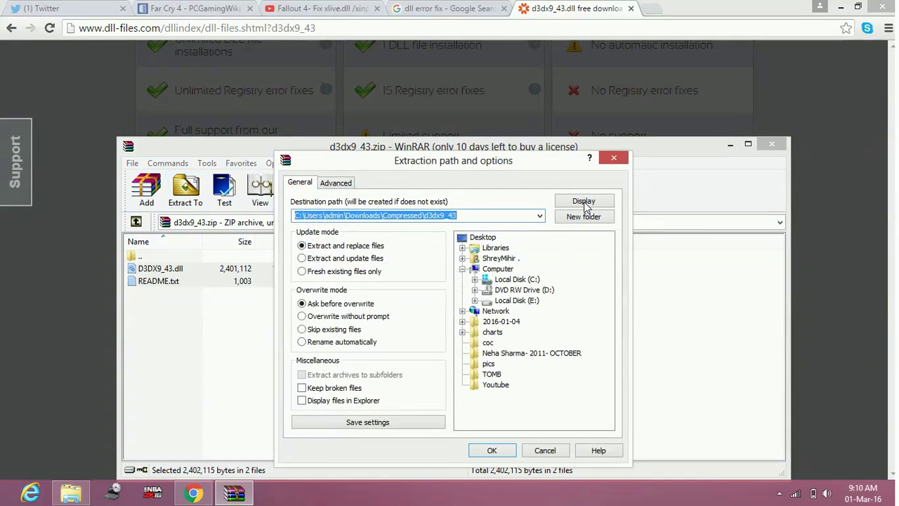
left_click(614, 157)
left_click(772, 144)
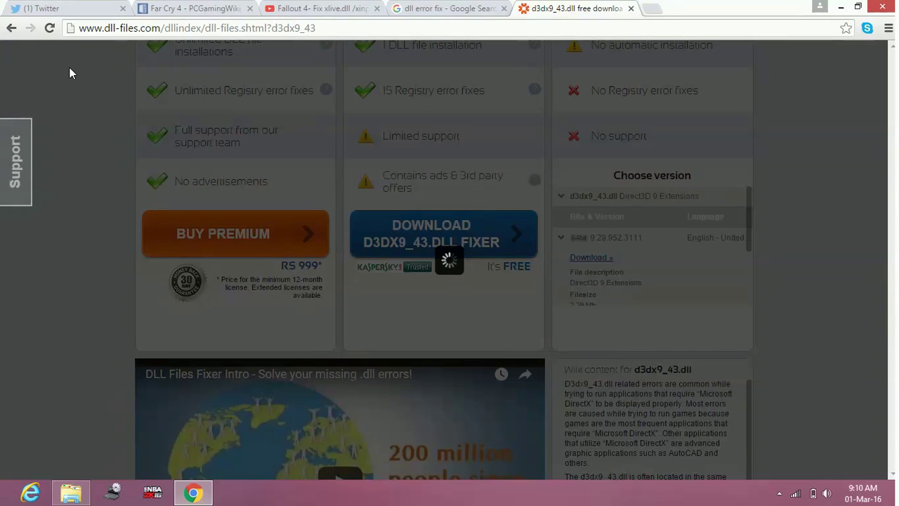
- Go back and search the site for msvcp100.dll
left_click(12, 28)
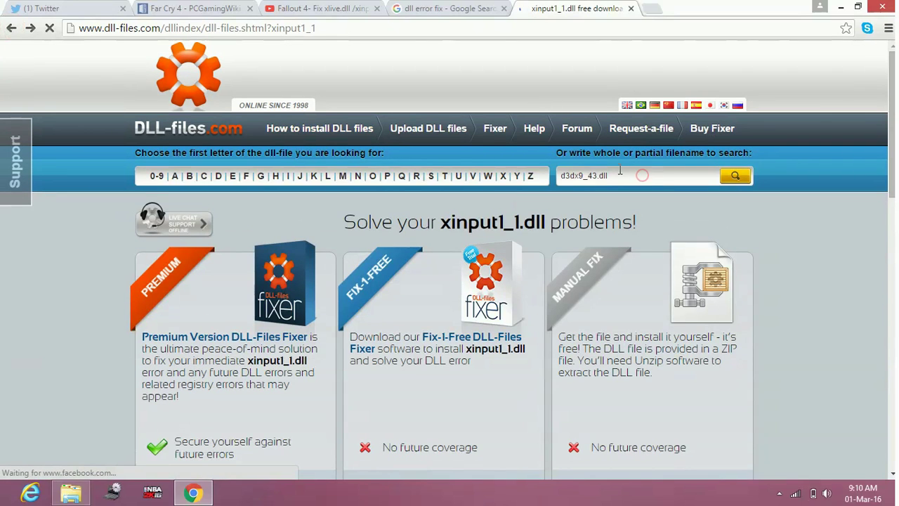
left_click(617, 171)
left_click(617, 173)
type("ms")
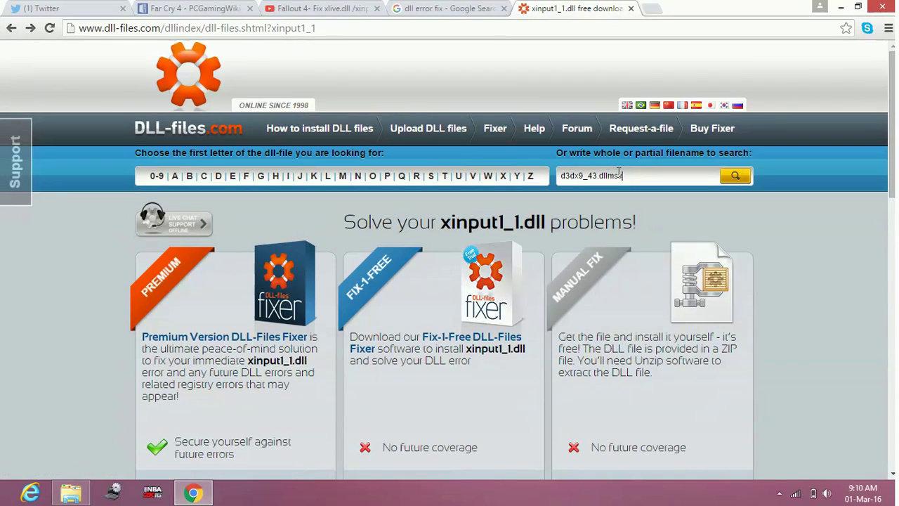
key("BackSpace")
key("BackSpace")
key("BackSpace")
key("BackSpace")
key("BackSpace")
key("BackSpace")
key("BackSpace")
key("BackSpace")
key("BackSpace")
key("BackSpace")
key("BackSpace")
key("BackSpace")
key("BackSpace")
key("BackSpace")
type("msvcp1")
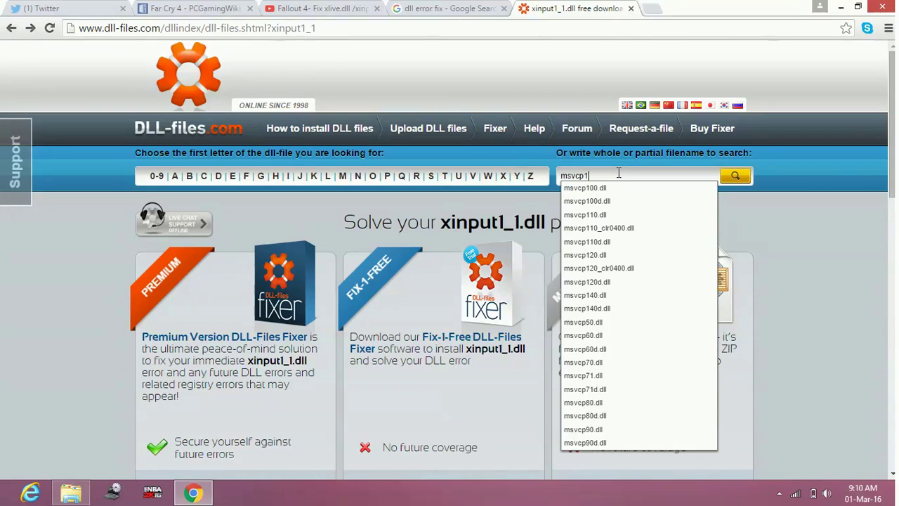
key("Down")
key("Return")
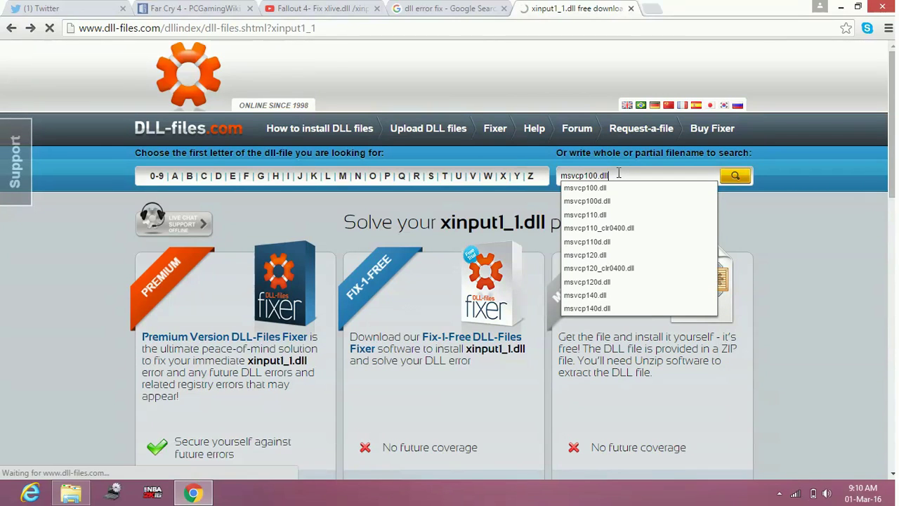
- List msvcp100.dll's 32bit and 64bit versions 10.0.30319.1, 10.0.40219.325 and 10.0.20506.1
scroll(528, 251, "down", 6)
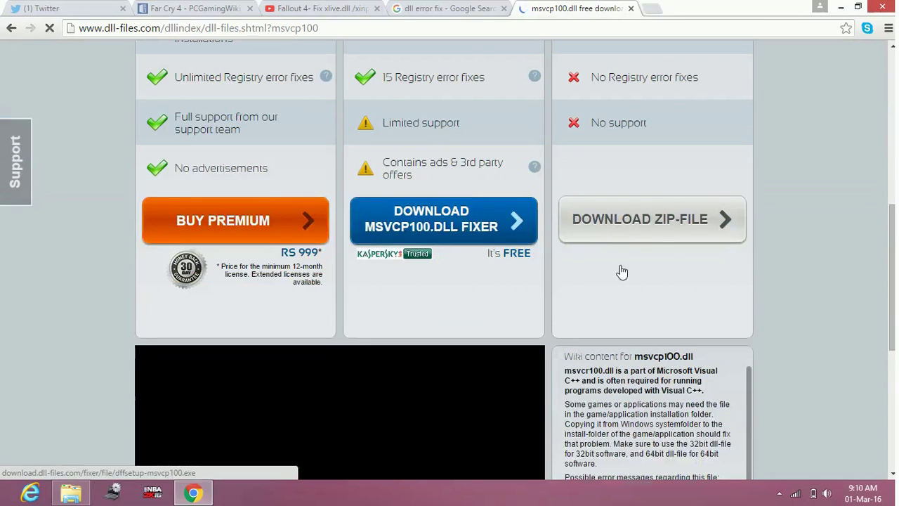
left_click(627, 221)
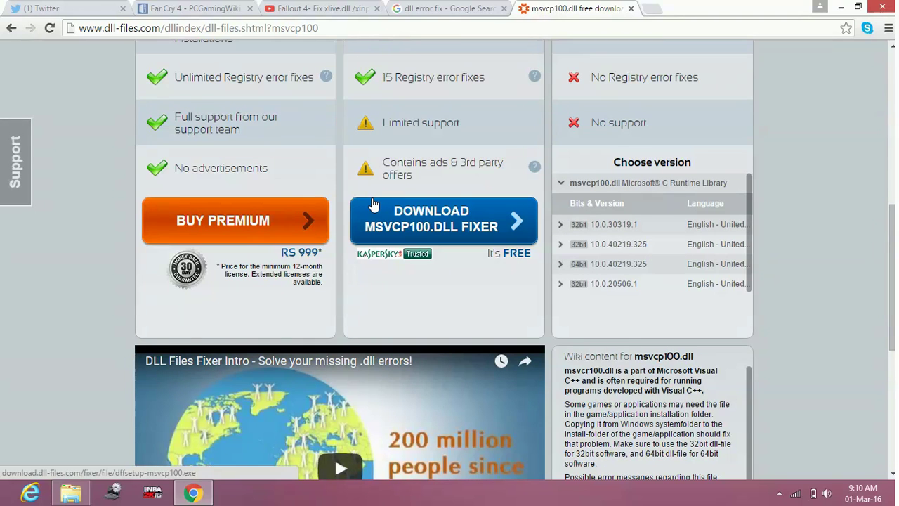
scroll(373, 204, "down", 5)
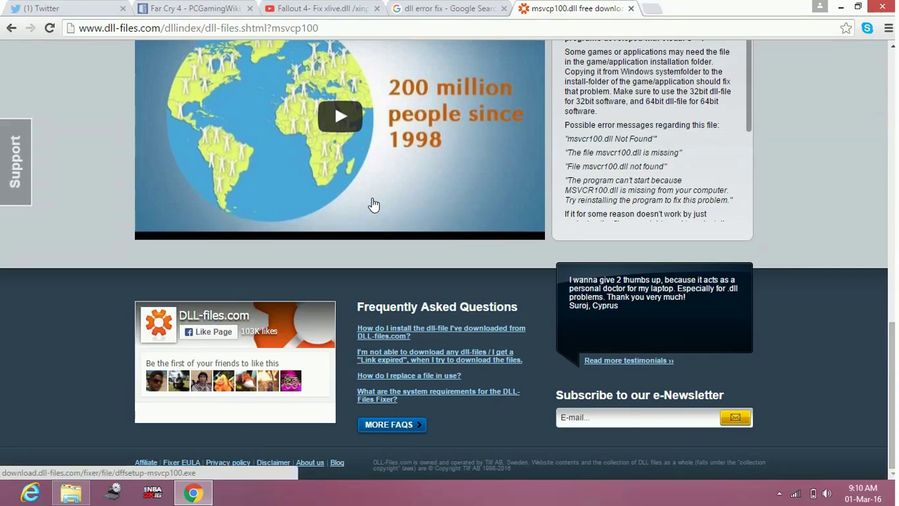